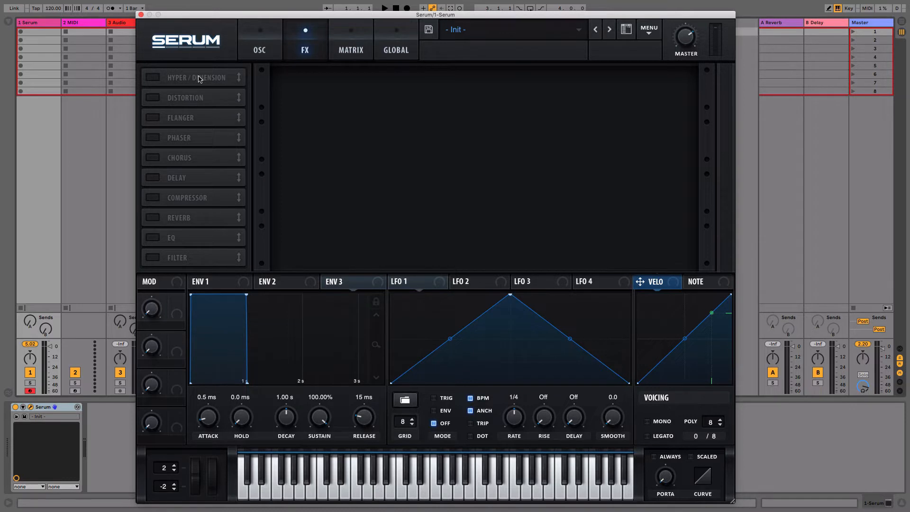
- Add Hyper/Dimension, Distortion, Flanger and Phaser to the effects rack, and remove Phaser again
click(152, 78)
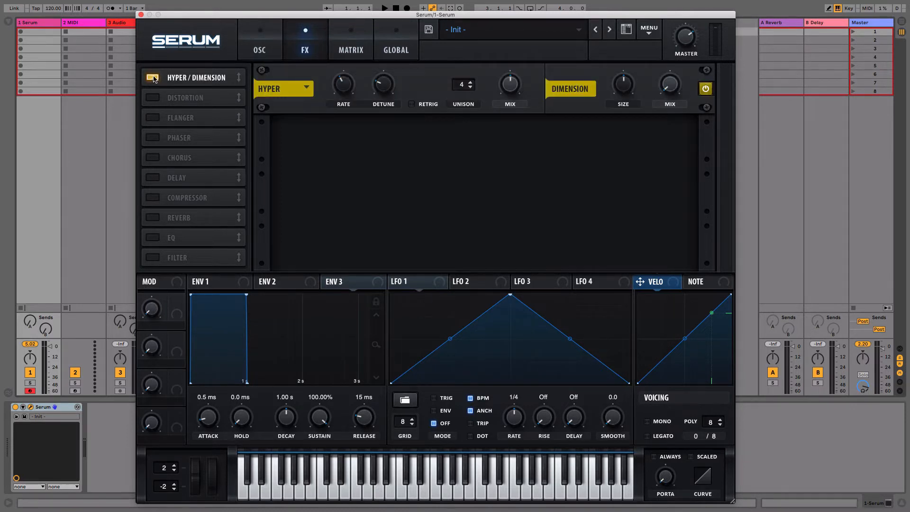
click(152, 97)
click(153, 118)
click(153, 138)
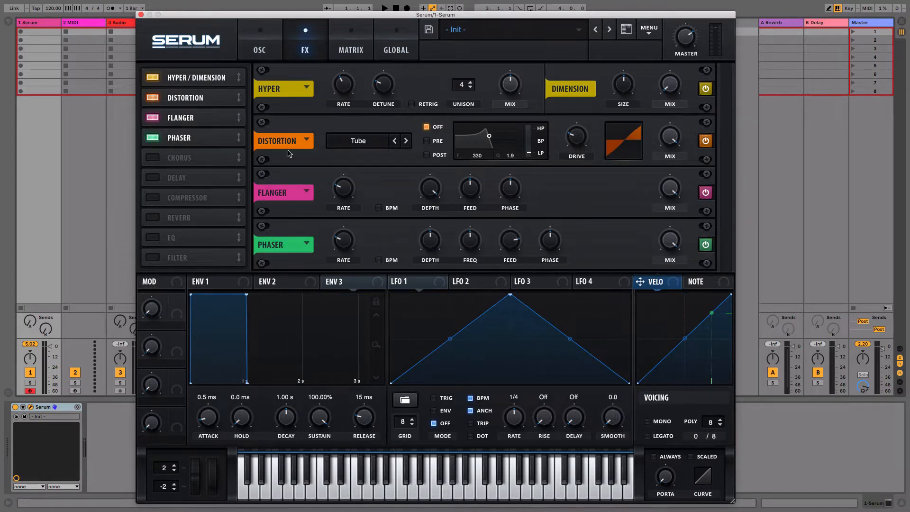
click(153, 137)
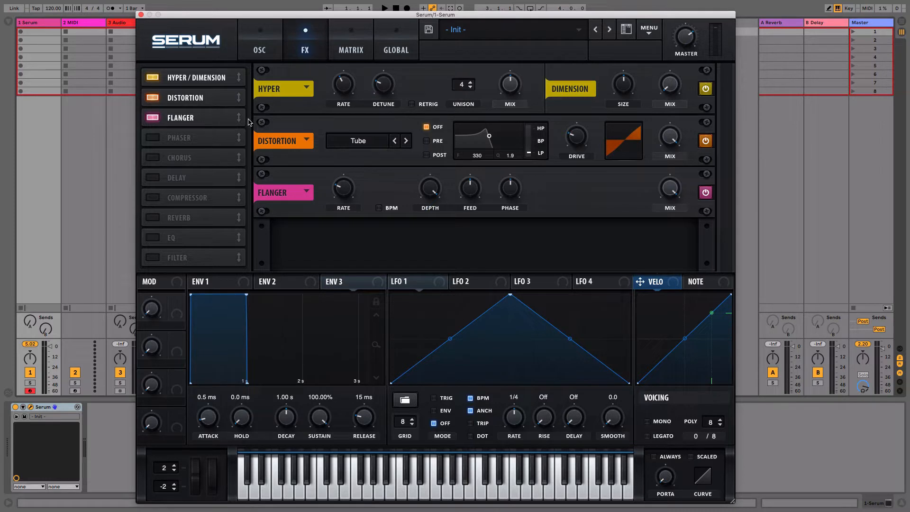
mouse_move(236, 118)
mouse_down()
mouse_move(239, 76)
mouse_move(238, 122)
mouse_up()
- Try removing and restoring Hyper/Dimension, and bypassing and re-enabling the Hyper/Dimension, Distortion and Flanger modules
click(153, 78)
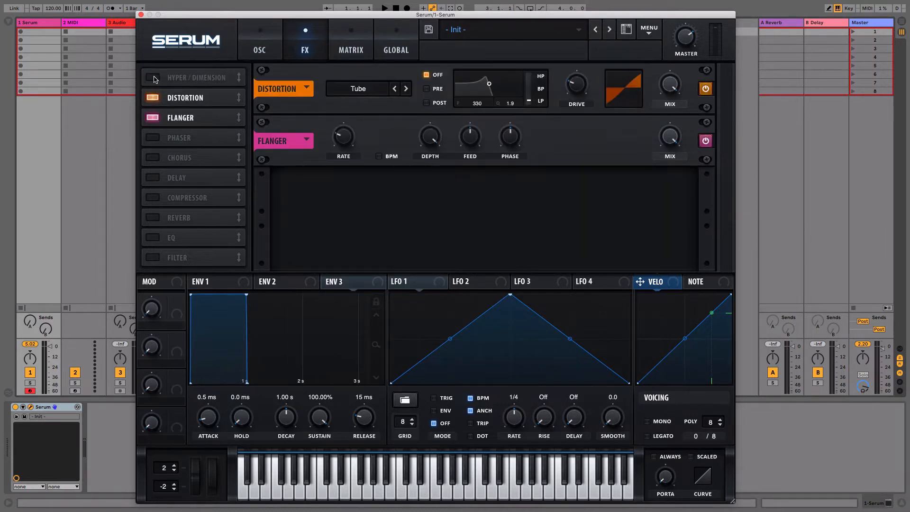
click(153, 78)
click(706, 89)
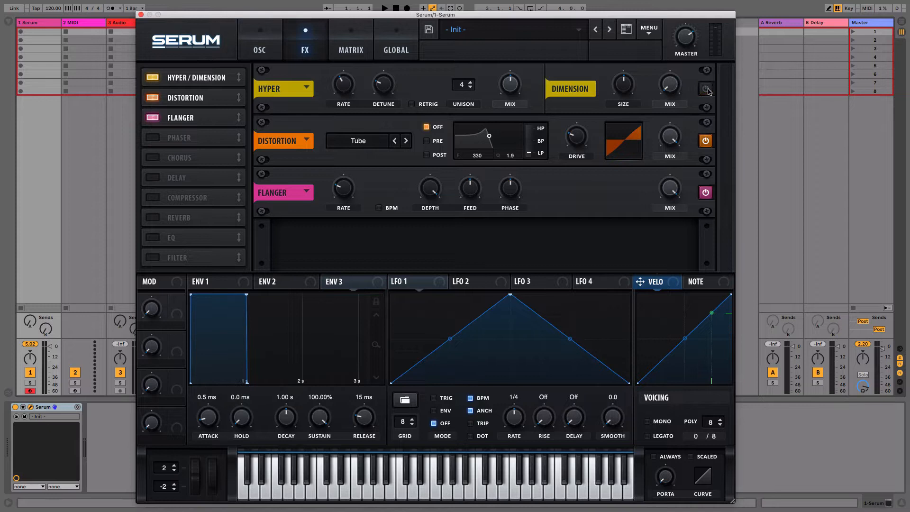
click(706, 142)
click(706, 193)
click(705, 141)
click(707, 89)
click(706, 192)
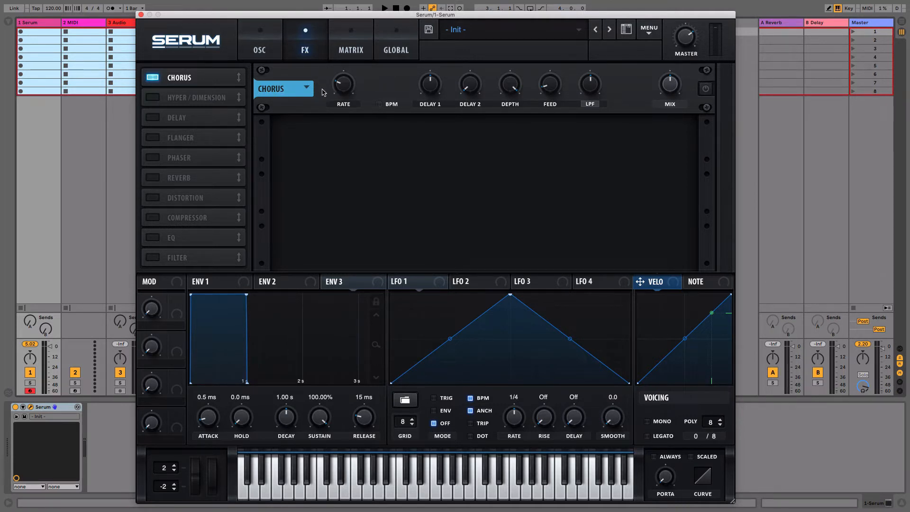
- Compare the sound with the Chorus module bypassed and active several times, leaving Chorus enabled
click(706, 90)
click(706, 89)
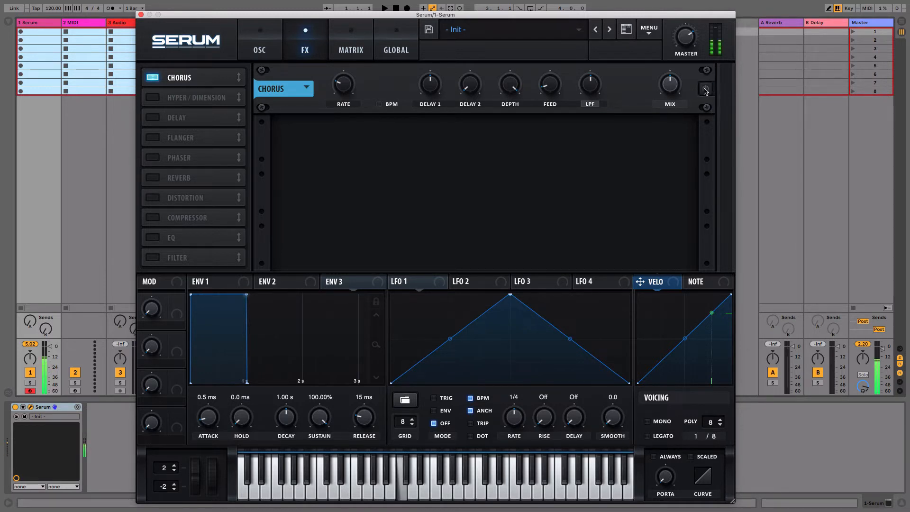
click(706, 89)
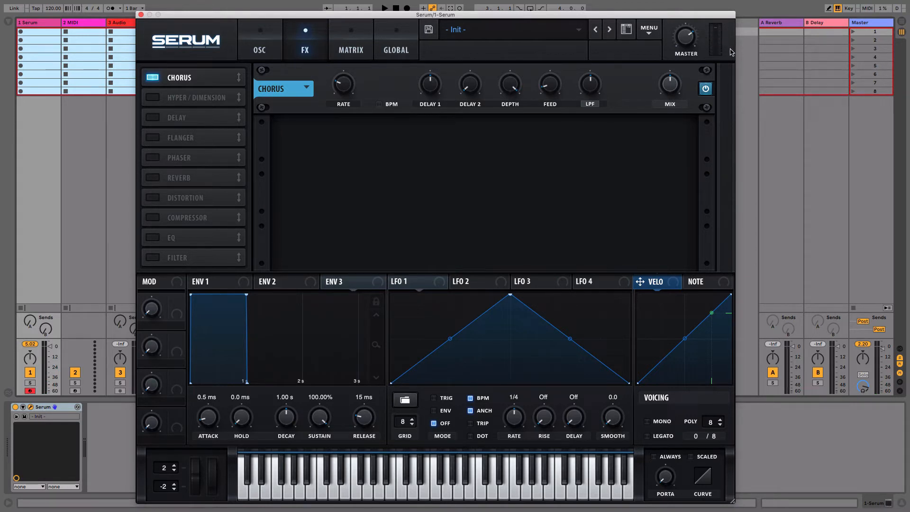
click(706, 89)
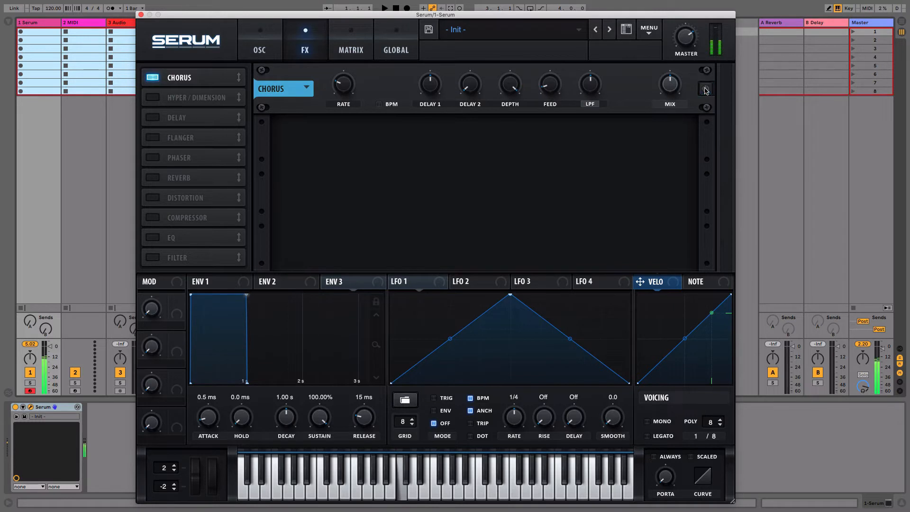
click(706, 90)
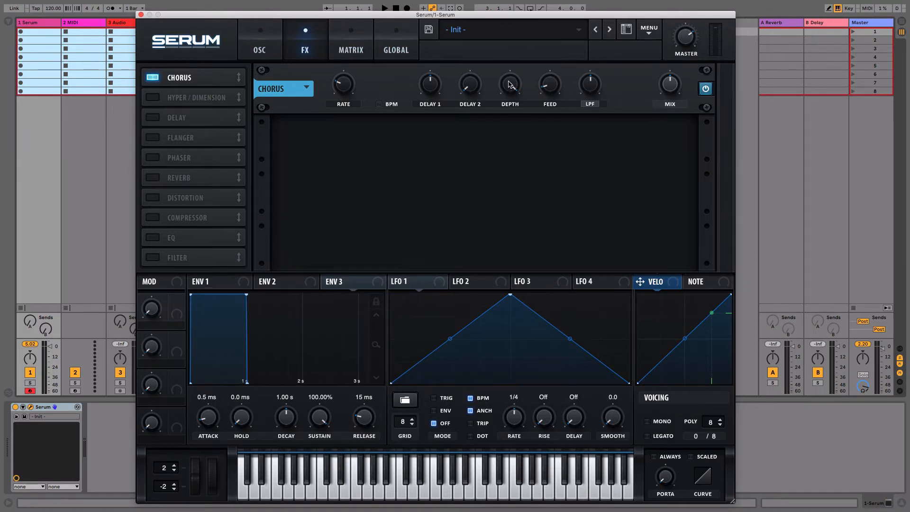
- Reduce the Chorus depth to minimum, compare it against bypass while playing a note, and restore full depth
key(a)
mouse_move(511, 85)
mouse_down()
mouse_move(512, 128)
mouse_move(515, 95)
mouse_up()
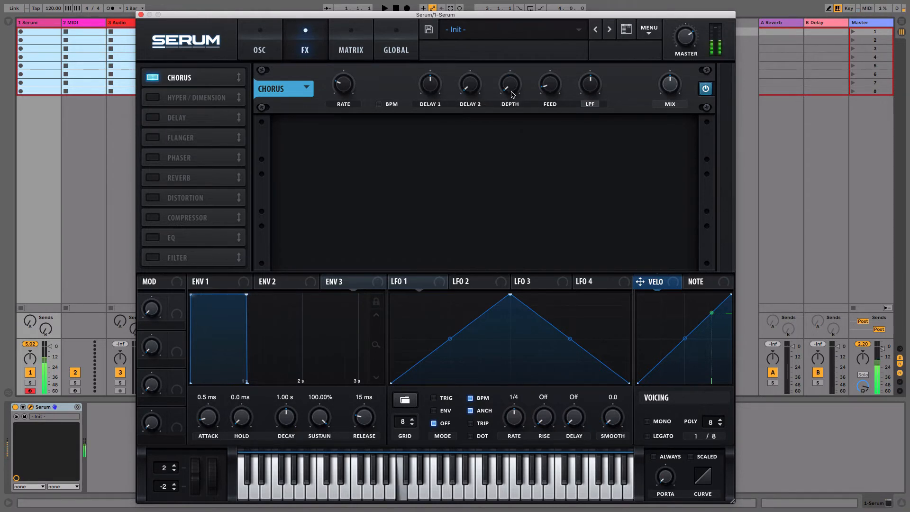
click(707, 90)
click(707, 90)
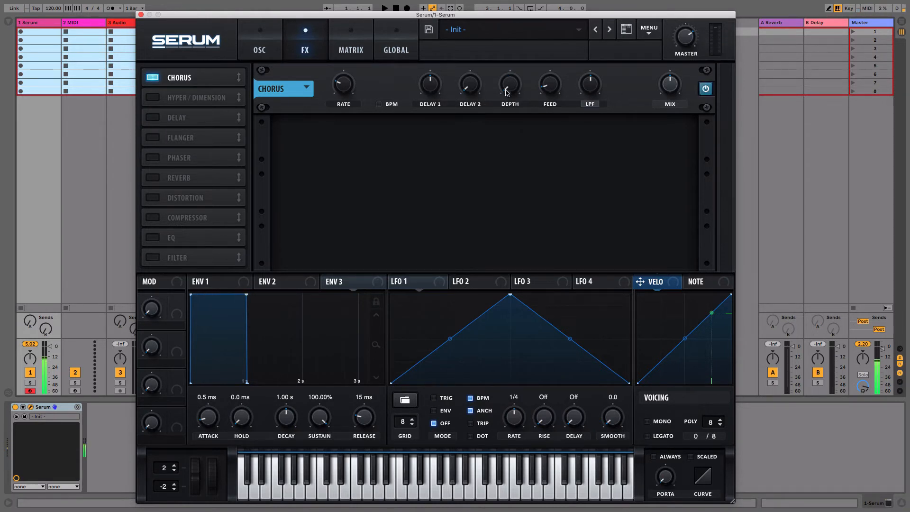
drag(517, 102, 505, 10)
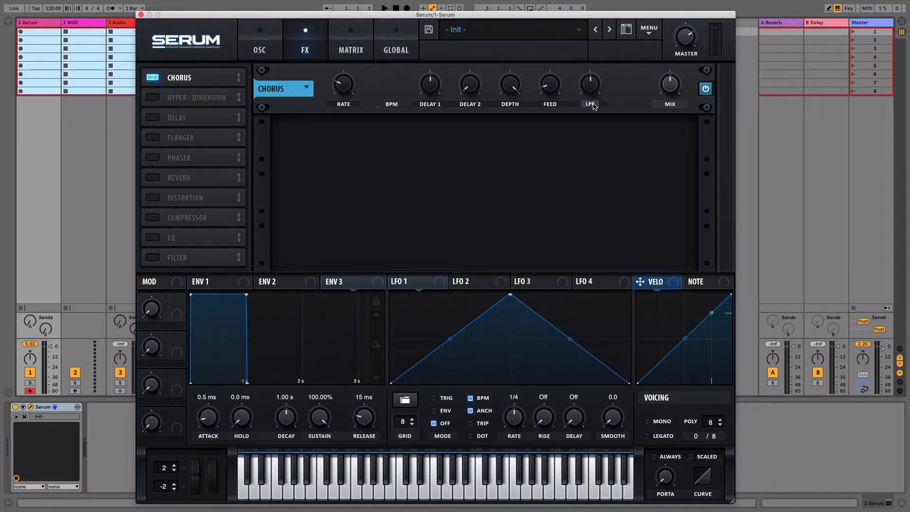
- Open the Chorus low-pass filter to its maximum and compare the sound against bypass
drag(596, 89, 615, 97)
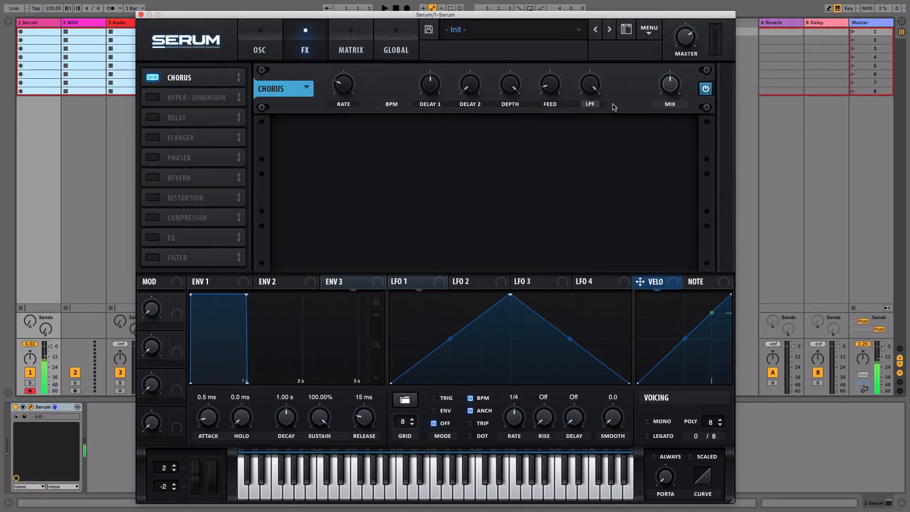
click(707, 91)
click(707, 91)
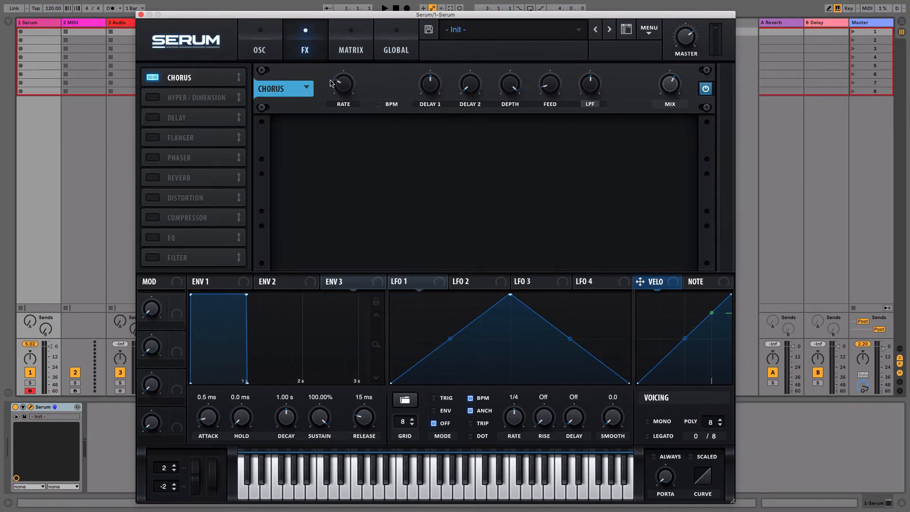
- Adjust the Chorus rate and mix, increase the feedback, and open the low-pass filter to about 14766 Hz
mouse_move(343, 84)
mouse_down()
mouse_move(343, 64)
mouse_move(341, 81)
mouse_up()
drag(550, 85, 551, 49)
drag(342, 82, 343, 88)
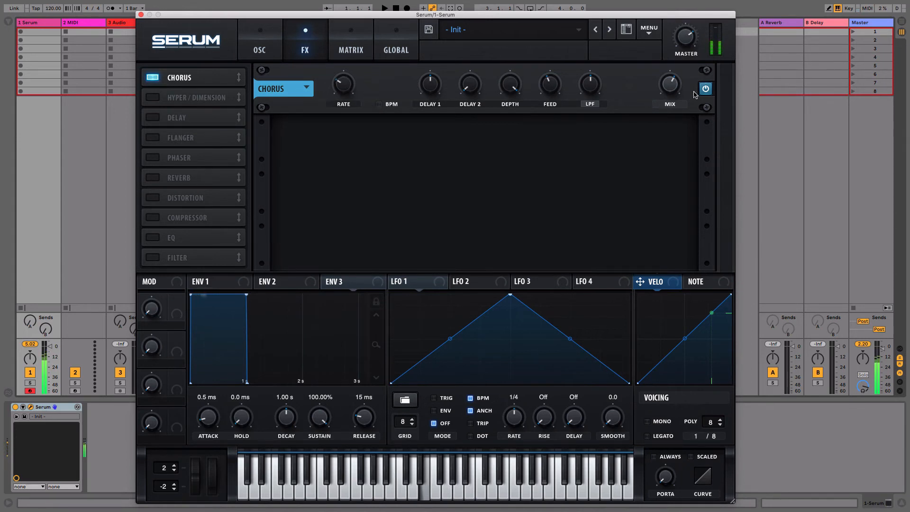
mouse_move(678, 89)
mouse_down()
mouse_move(681, 189)
mouse_move(666, 80)
mouse_up()
drag(592, 88, 581, 29)
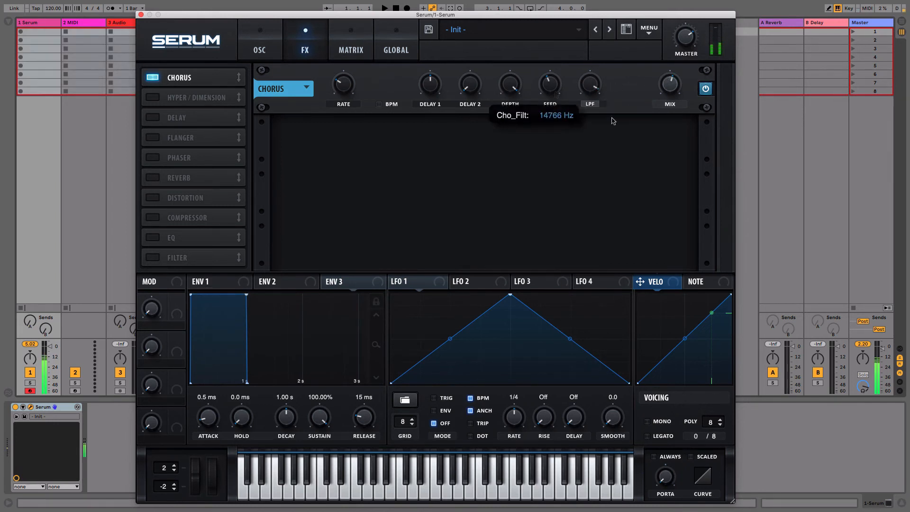
mouse_move(548, 86)
mouse_down()
mouse_move(547, 76)
mouse_move(551, 92)
mouse_move(552, 84)
mouse_up()
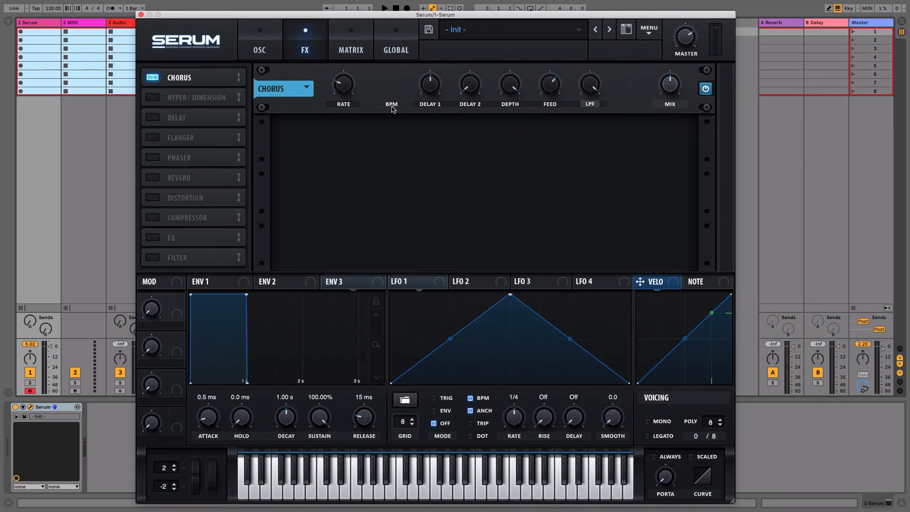
- Lower the Chorus rate to below 1.01 Hz and increase the feedback further
mouse_move(353, 88)
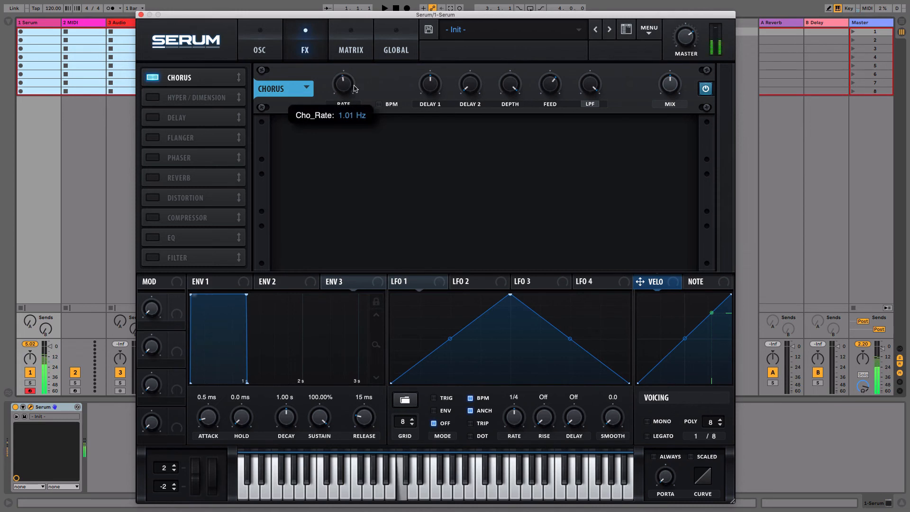
mouse_move(344, 86)
mouse_down()
mouse_move(346, 72)
mouse_move(348, 109)
mouse_move(349, 32)
mouse_move(356, 146)
mouse_move(347, 93)
mouse_move(341, 95)
mouse_up()
drag(551, 88, 550, 74)
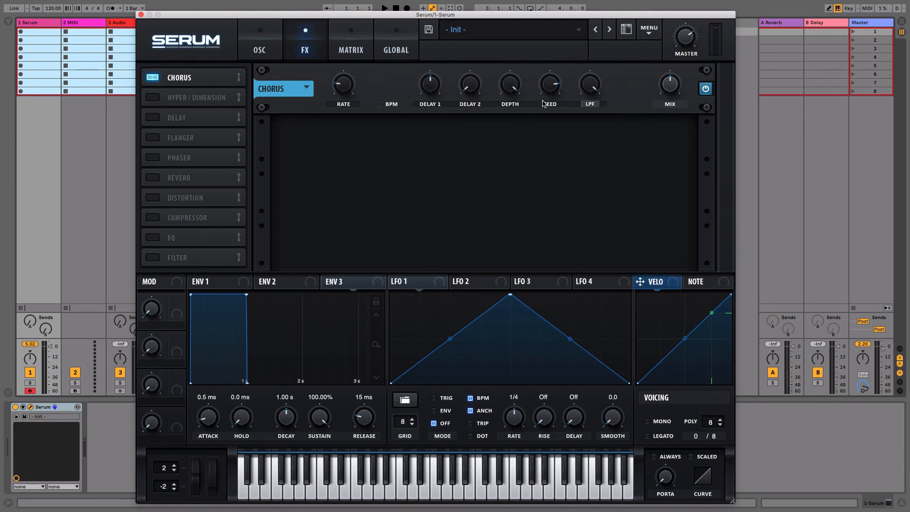
- Reduce the Chorus feedback and Delay 1 and raise the rate slightly, playing a note to audition the settings
drag(555, 83, 558, 94)
drag(427, 84, 427, 89)
drag(343, 86, 343, 81)
key(a)
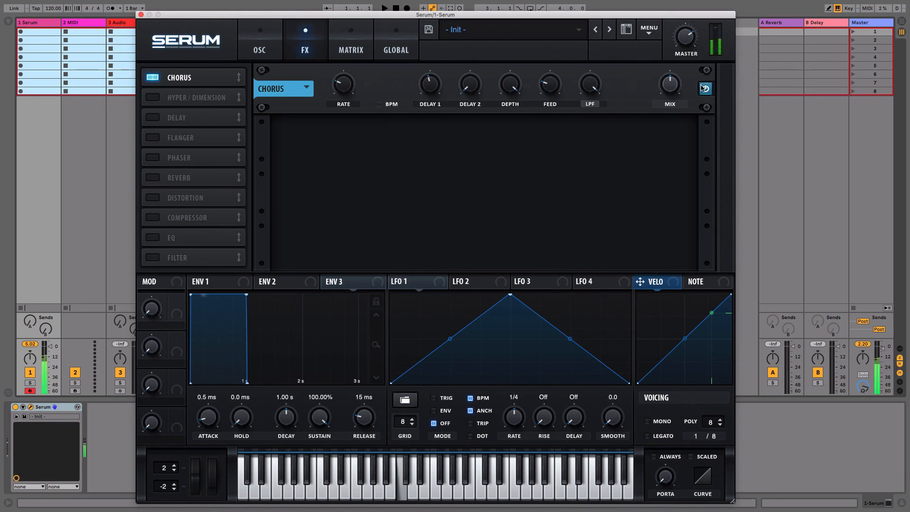